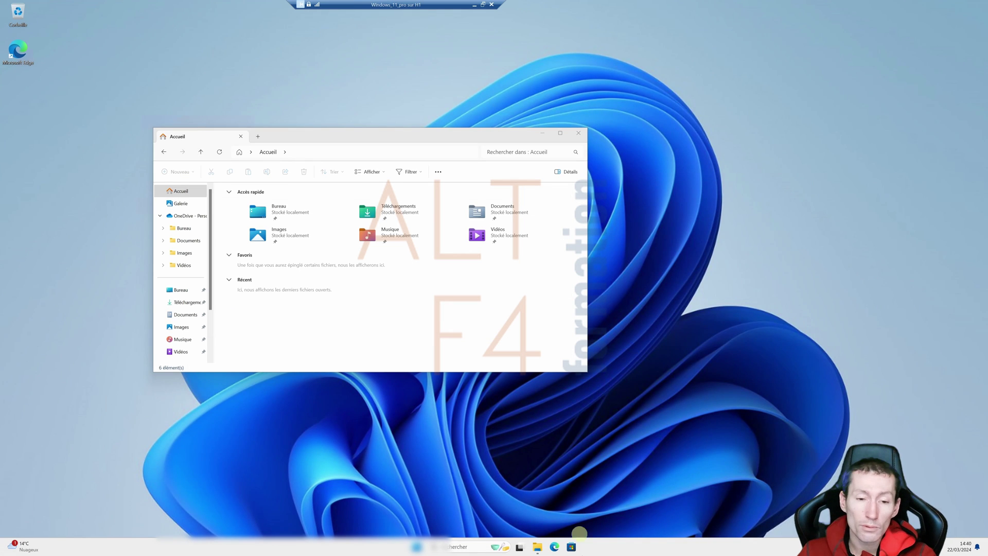
Open the Start menu and look at the apps grouped in the pinned Détente folder
{"action": "left_click", "coordinate": [416, 548]}
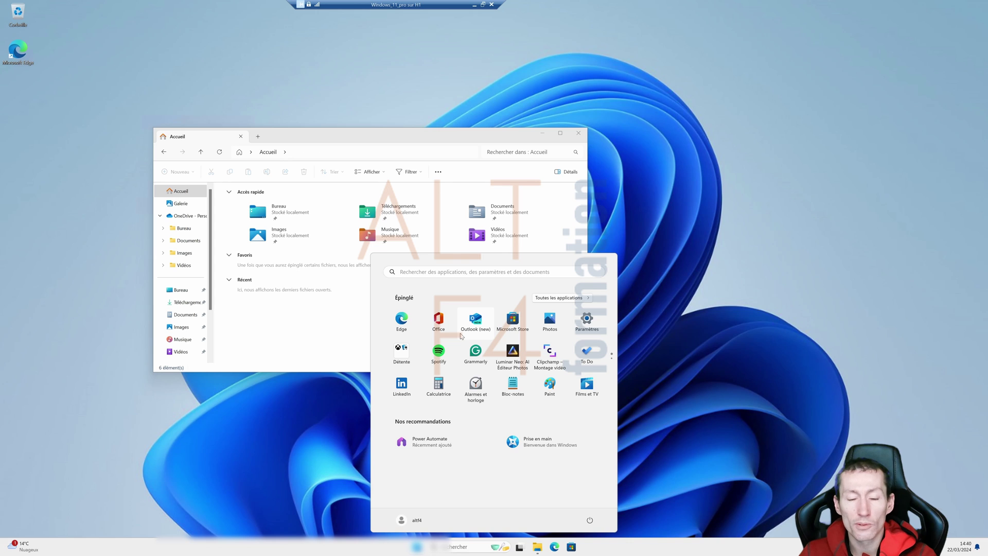
{"action": "left_click", "coordinate": [403, 357]}
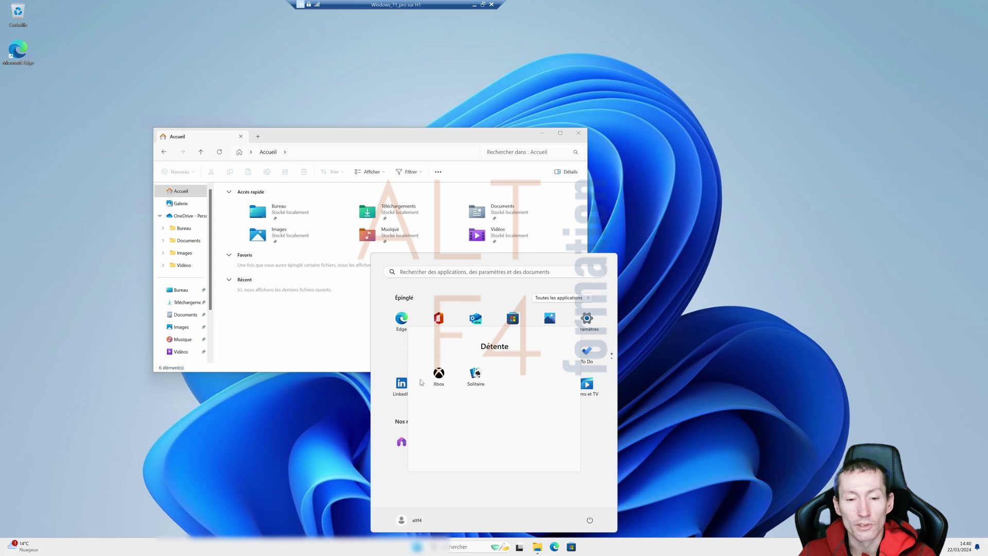
{"action": "left_click", "coordinate": [447, 297]}
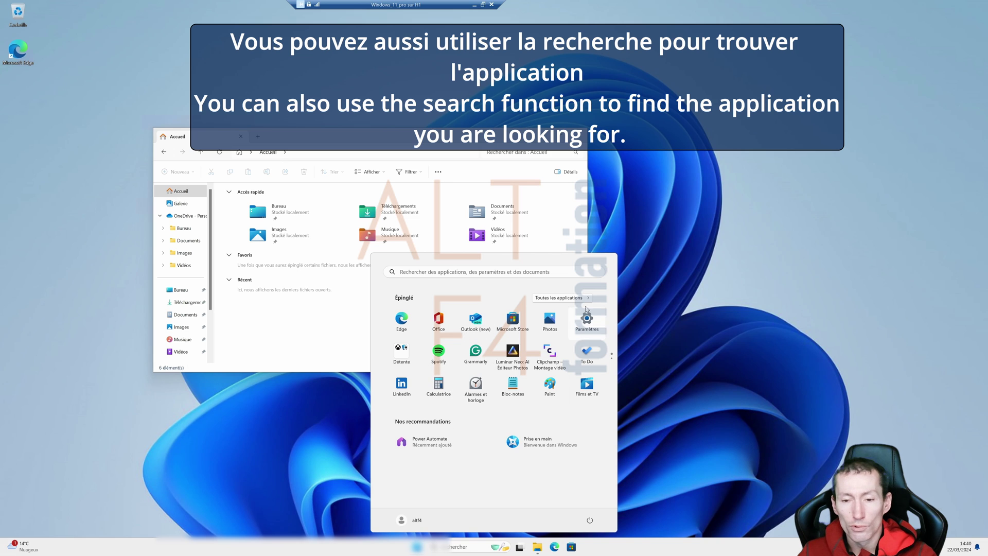
Pin Terminal from the full list of apps to the Start menu and check the second page of pinned apps
{"action": "left_click", "coordinate": [563, 298]}
{"action": "scroll", "coordinate": [431, 398], "scroll_direction": "down", "scroll_amount": 10}
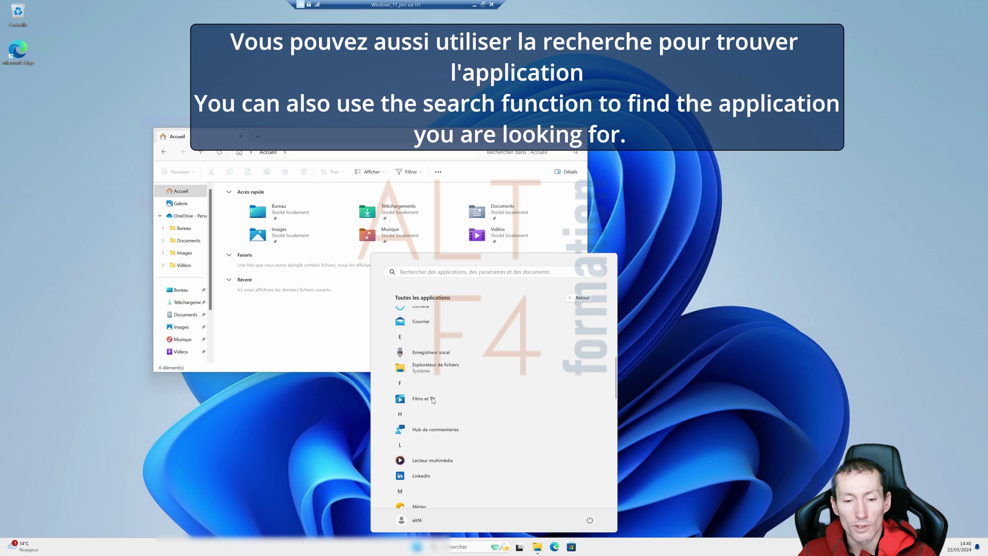
{"action": "scroll", "coordinate": [432, 398], "scroll_direction": "down", "scroll_amount": 8}
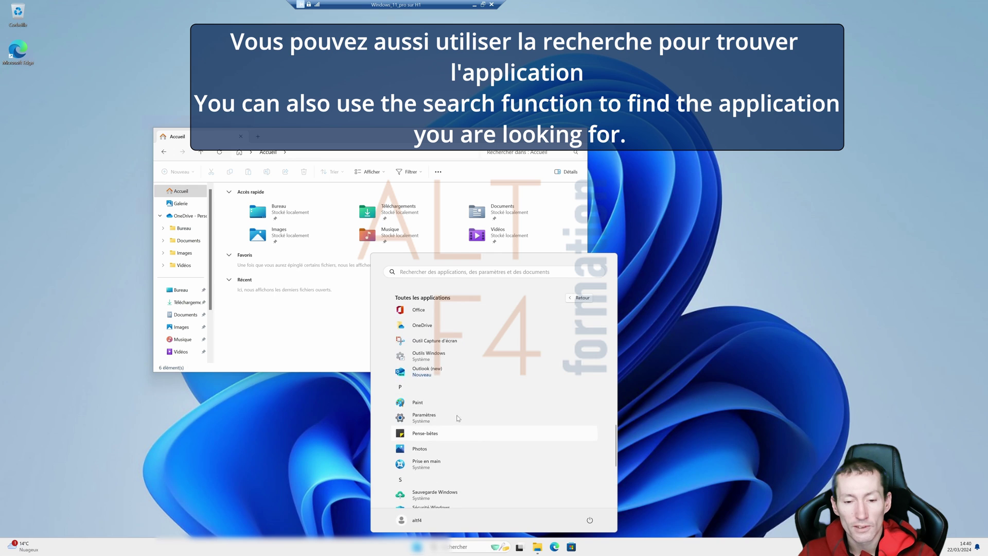
{"action": "right_click", "coordinate": [427, 421]}
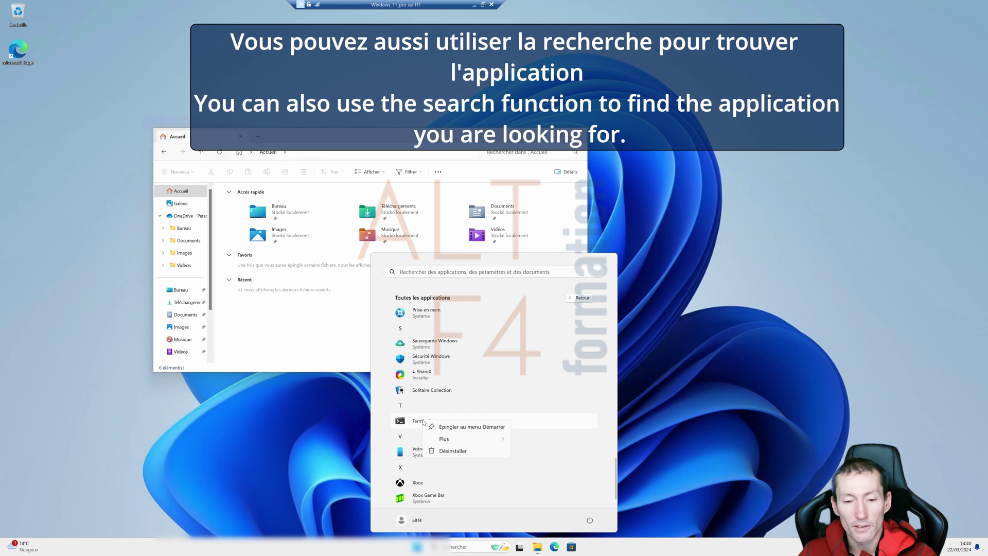
{"action": "left_click", "coordinate": [455, 427]}
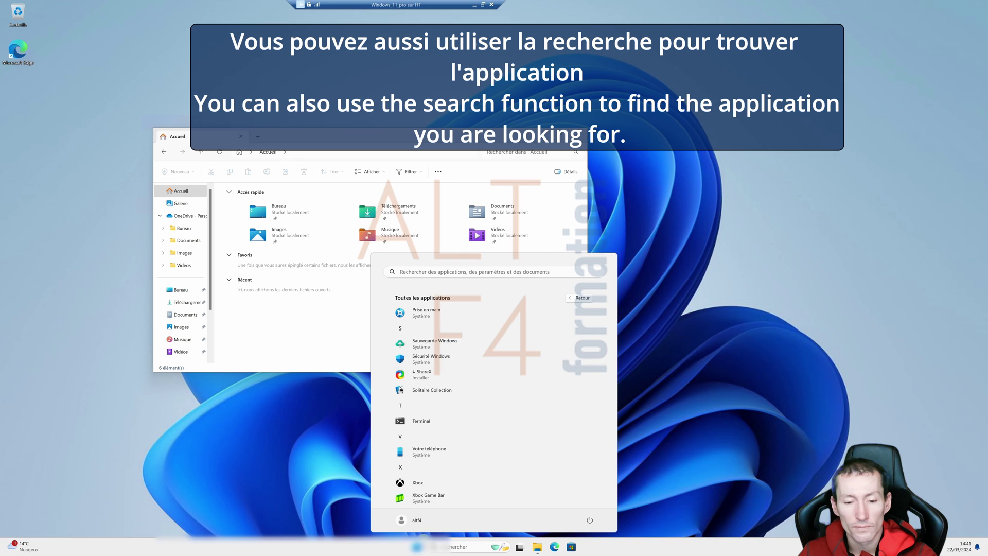
{"action": "left_click", "coordinate": [417, 547]}
{"action": "left_click", "coordinate": [416, 547]}
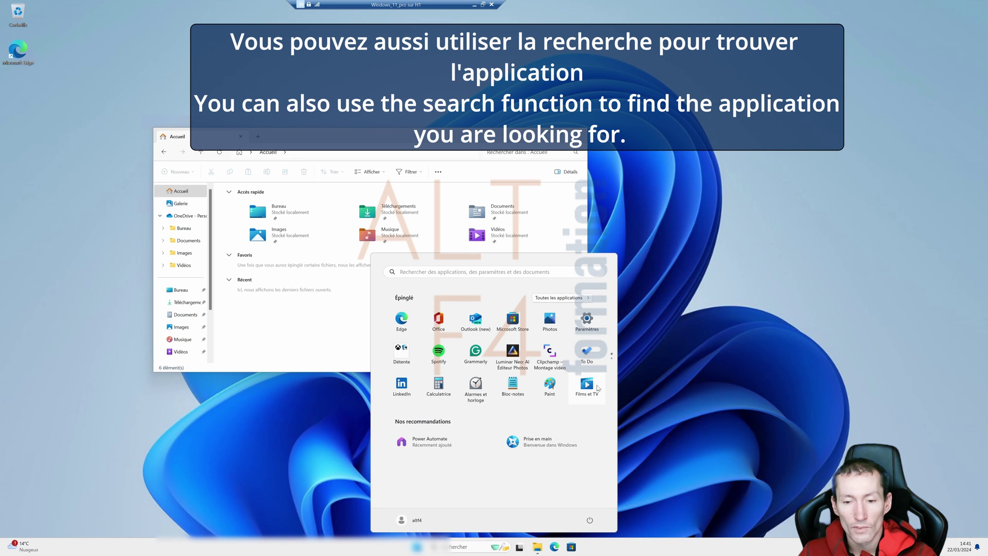
{"action": "left_click", "coordinate": [612, 365]}
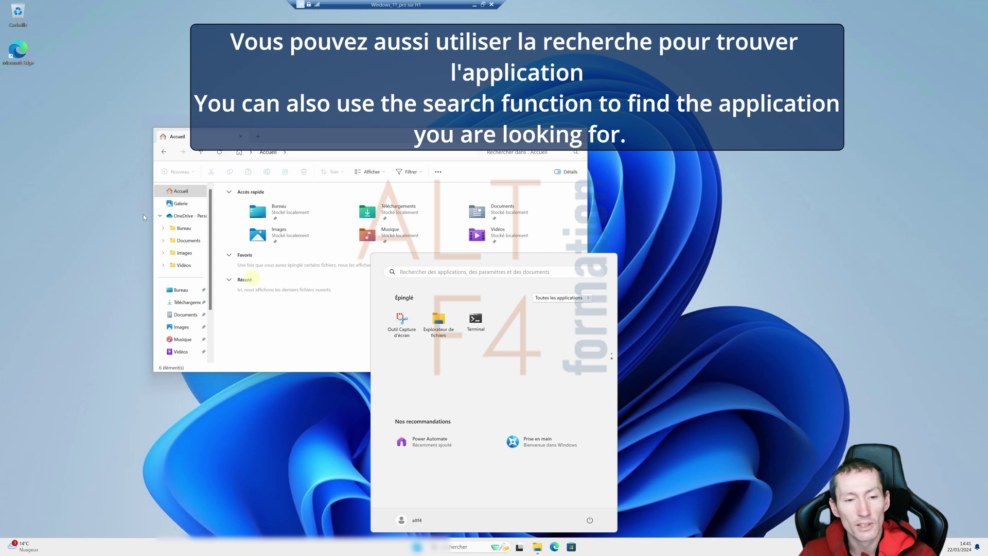
Unpin Microsoft Edge from the Start menu using its desktop shortcut, and pin it again the same way
{"action": "left_click", "coordinate": [21, 58]}
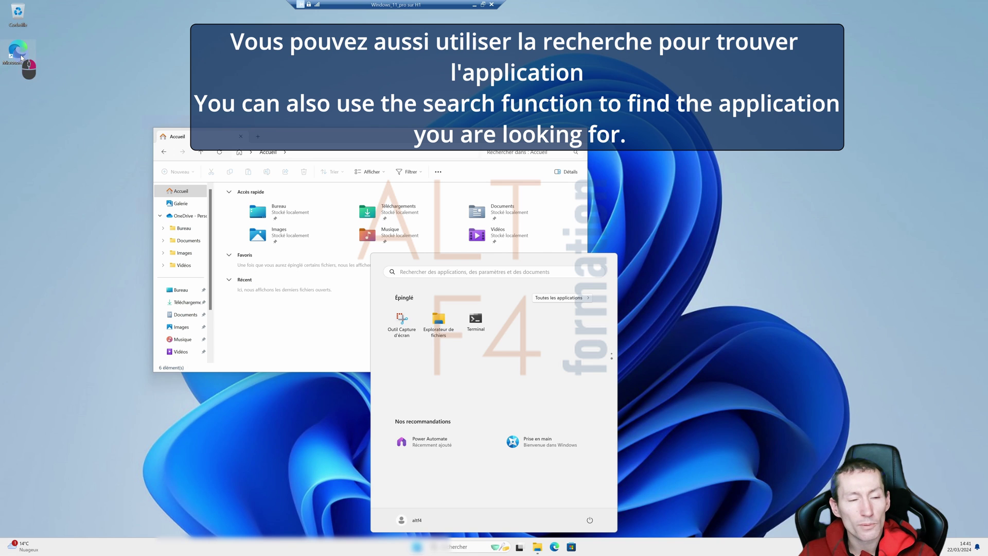
{"action": "right_click", "coordinate": [21, 57]}
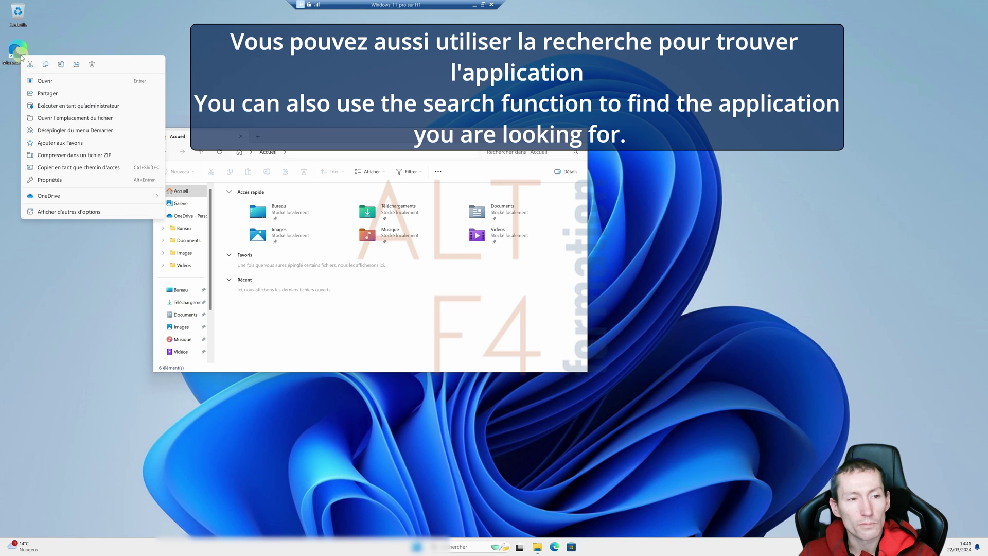
{"action": "left_click", "coordinate": [57, 131]}
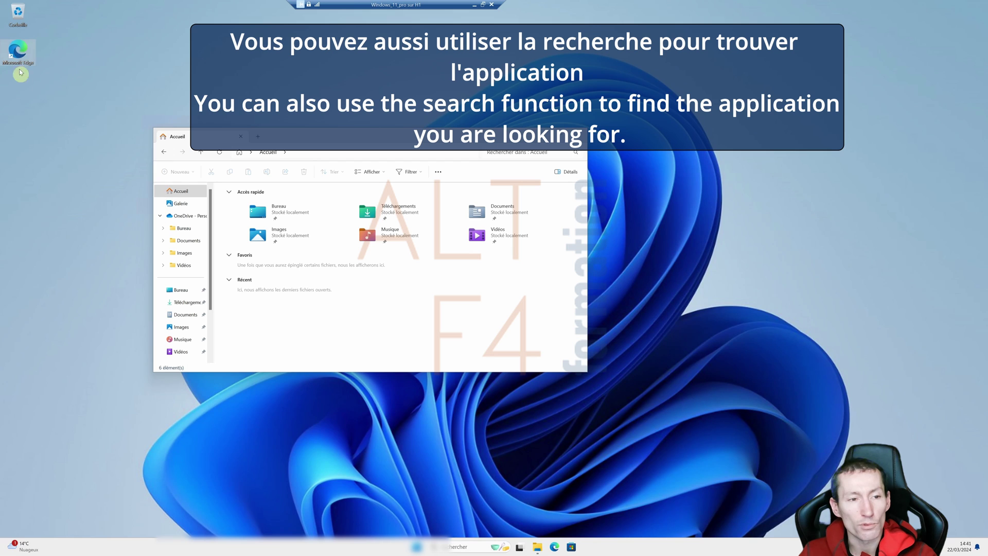
{"action": "right_click", "coordinate": [17, 52]}
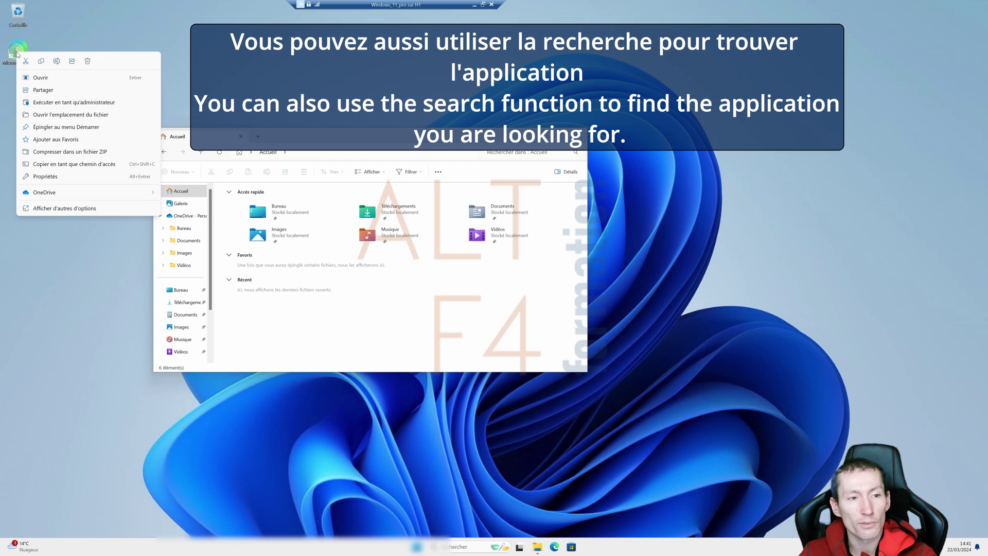
{"action": "left_click", "coordinate": [54, 129]}
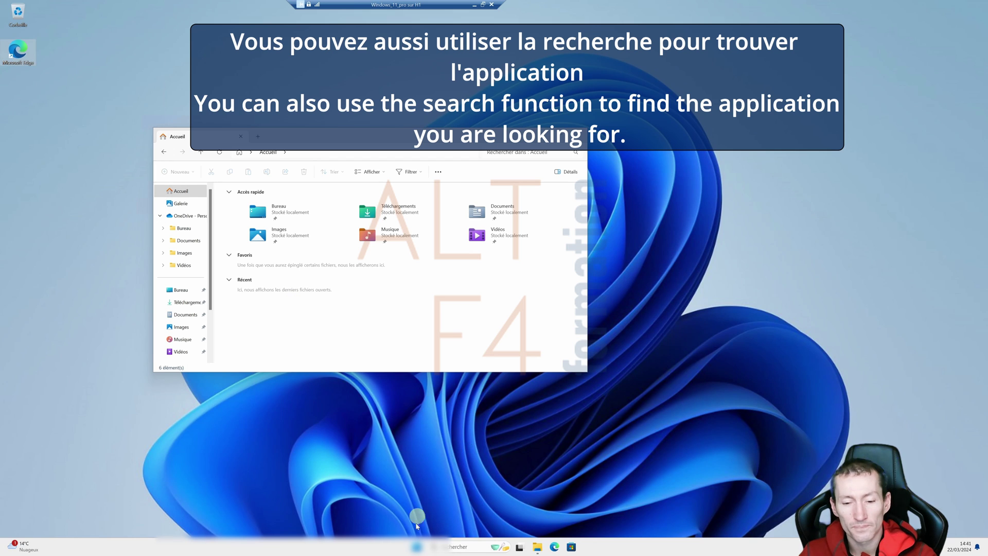
{"action": "left_click", "coordinate": [417, 548]}
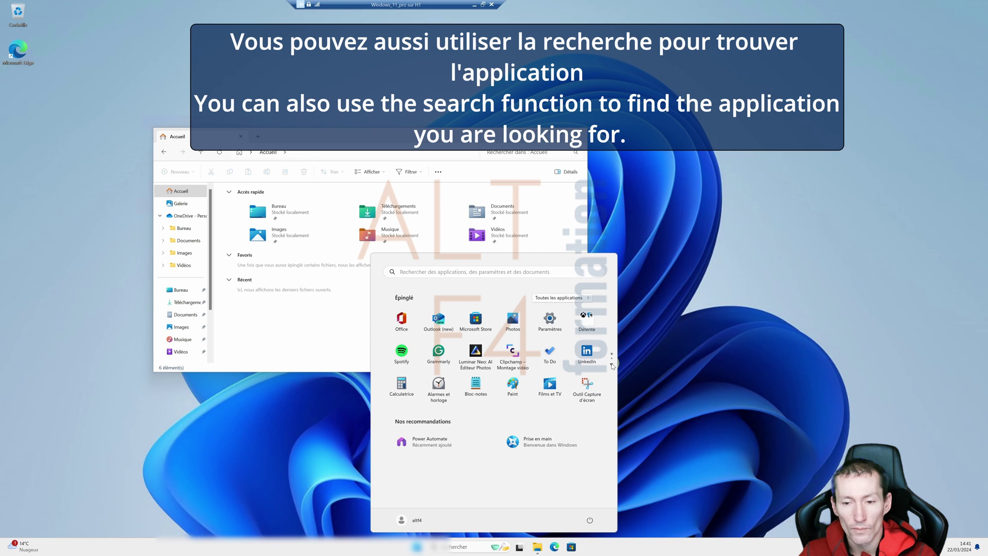
{"action": "left_click", "coordinate": [612, 365]}
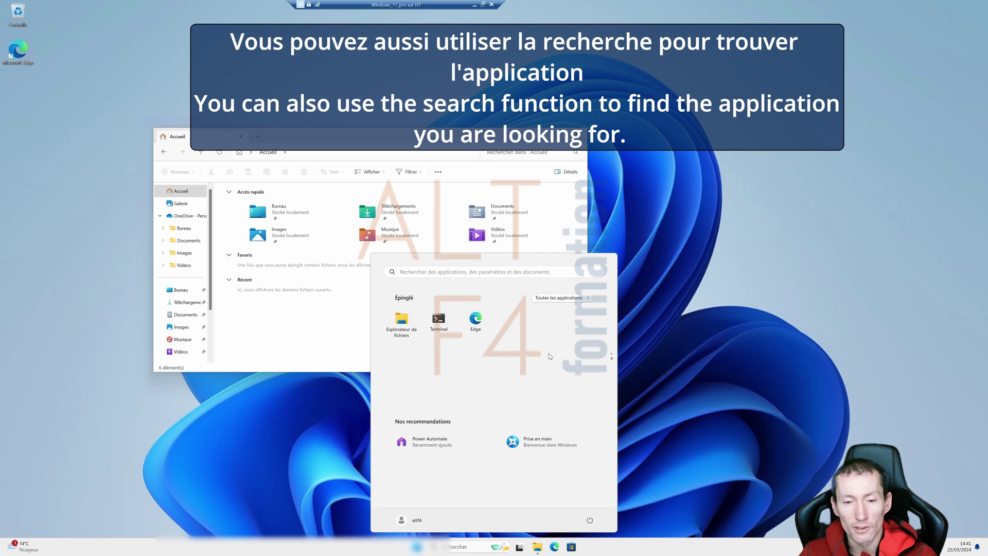
Pin the Key-n-Stroke application from the Documents folder to the Start menu and check it among the pinned apps
{"action": "left_click", "coordinate": [186, 314]}
{"action": "right_click", "coordinate": [246, 202]}
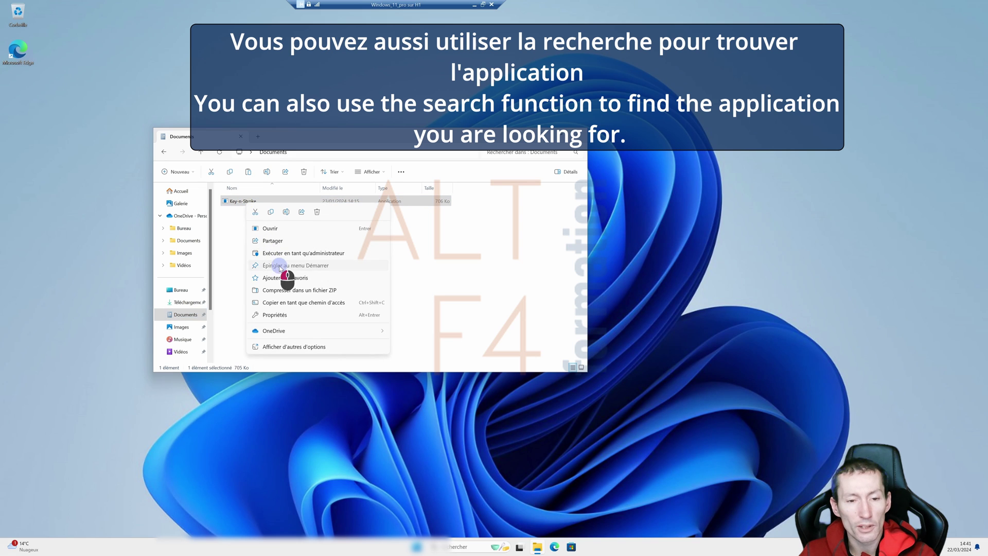
{"action": "left_click", "coordinate": [280, 266]}
{"action": "left_click", "coordinate": [417, 547]}
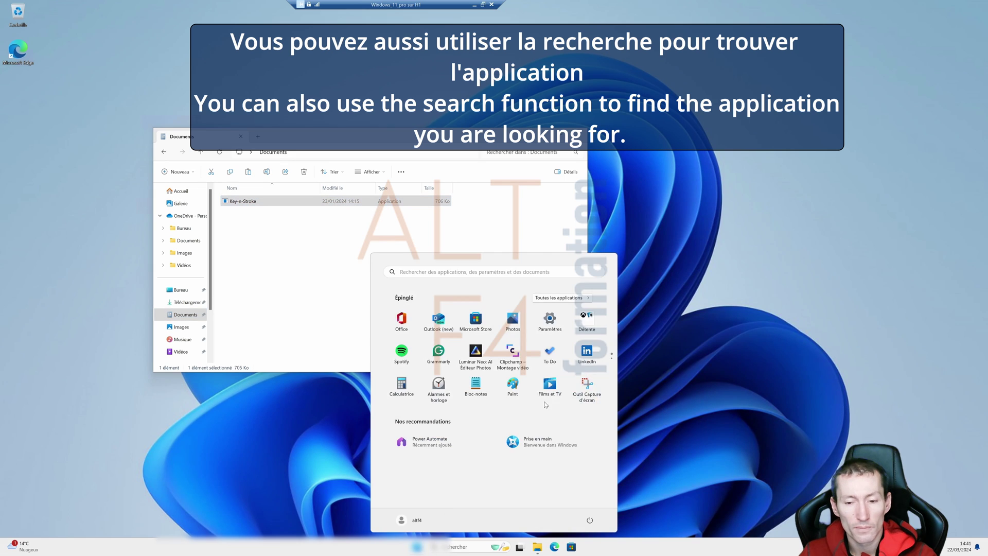
{"action": "left_click", "coordinate": [612, 365]}
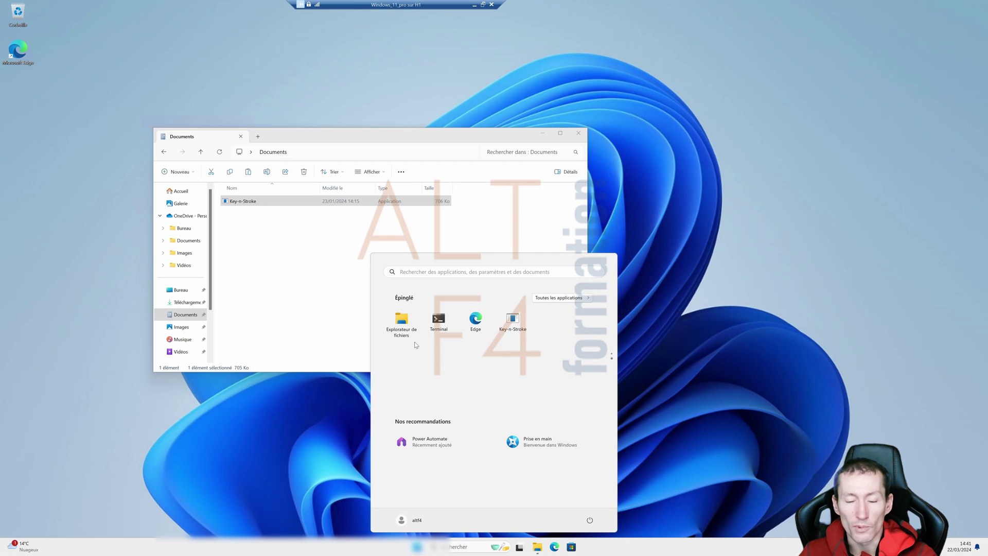
Move Terminal to the front of the pinned apps and place Spotify directly after it
{"action": "right_click", "coordinate": [442, 325]}
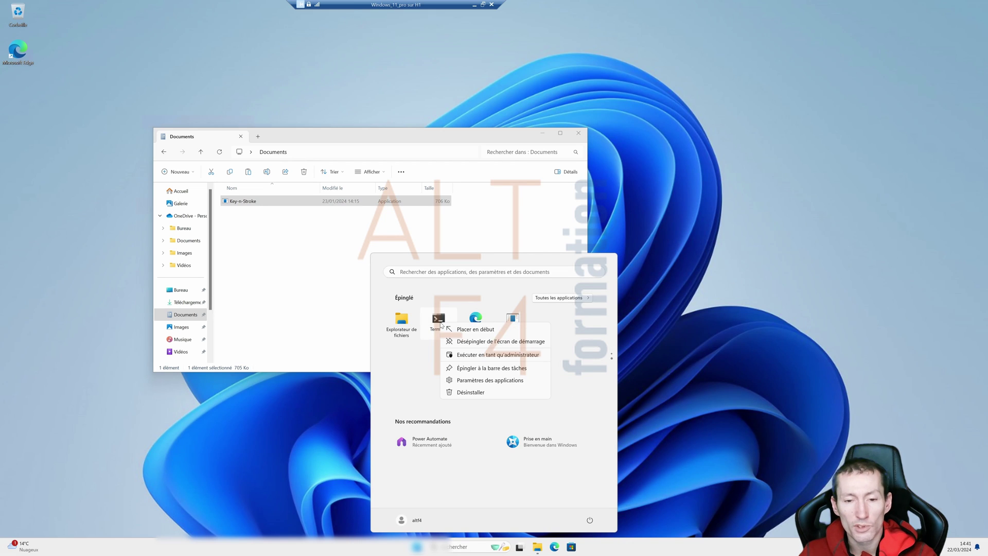
{"action": "left_click", "coordinate": [470, 332]}
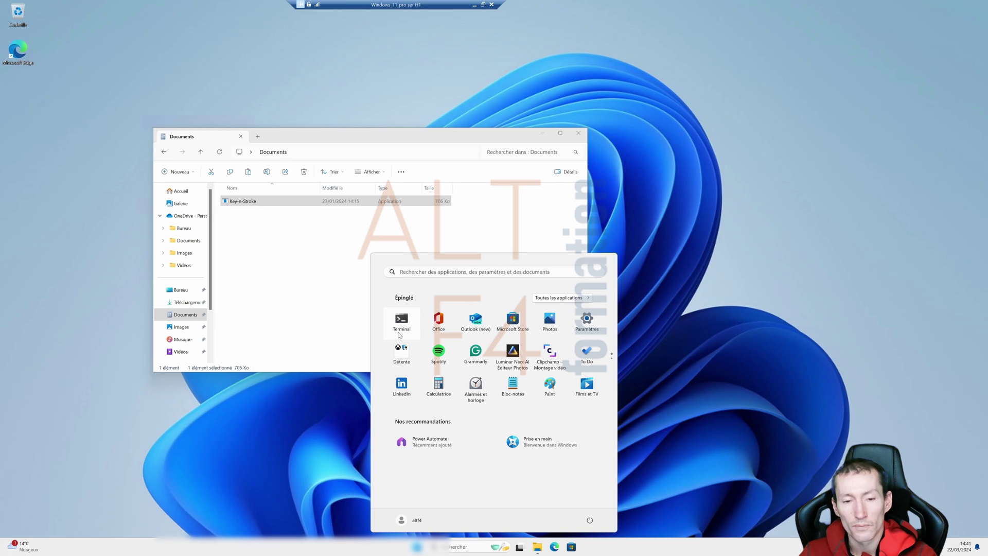
{"action": "left_click_drag", "start_coordinate": [438, 351], "coordinate": [438, 328]}
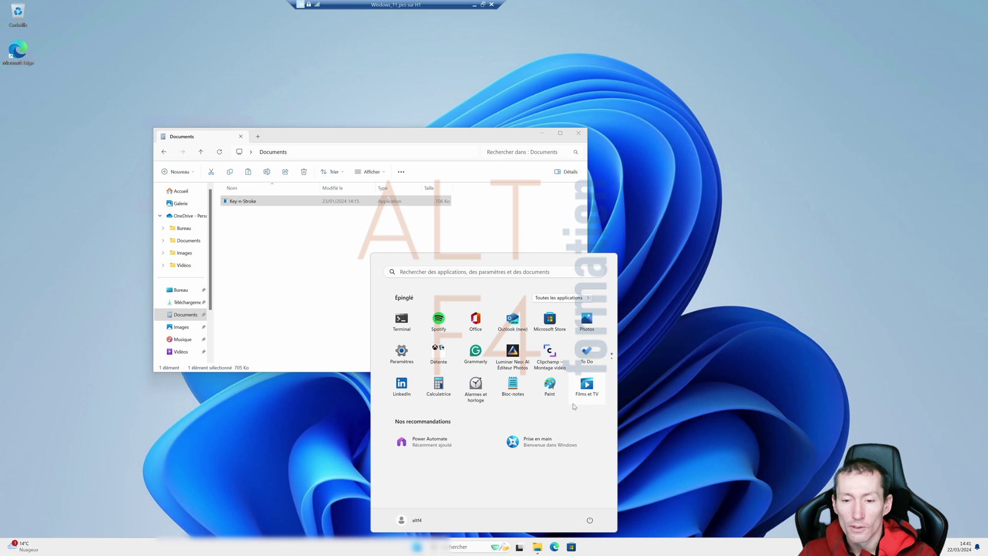
Group Bloc-notes with Outlook (new) in a folder of pinned apps and name the folder "Bureautique"
{"action": "mouse_move", "coordinate": [516, 386]}
{"action": "left_mouse_down"}
{"action": "mouse_move", "coordinate": [518, 326]}
{"action": "mouse_move", "coordinate": [516, 409]}
{"action": "mouse_move", "coordinate": [517, 330]}
{"action": "left_mouse_up"}
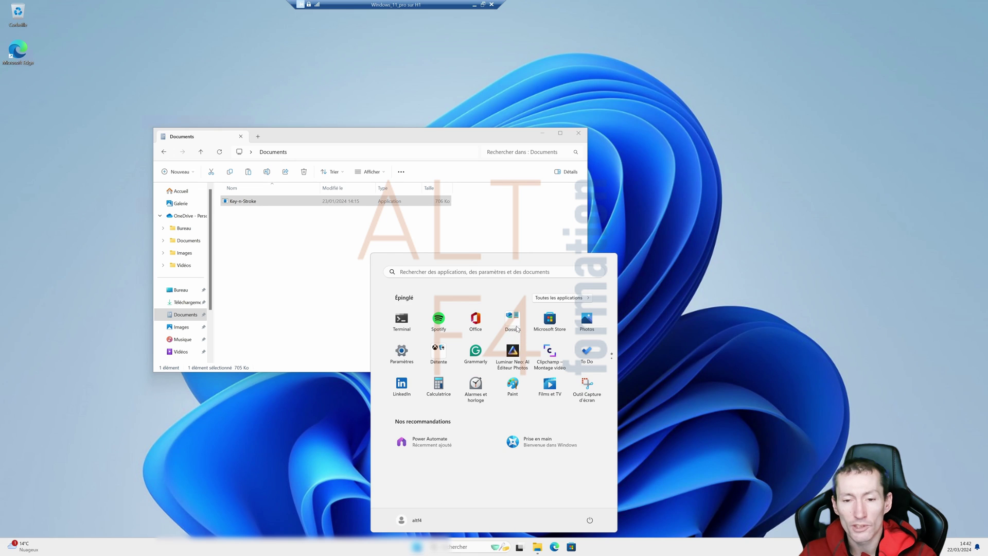
{"action": "left_click", "coordinate": [513, 332]}
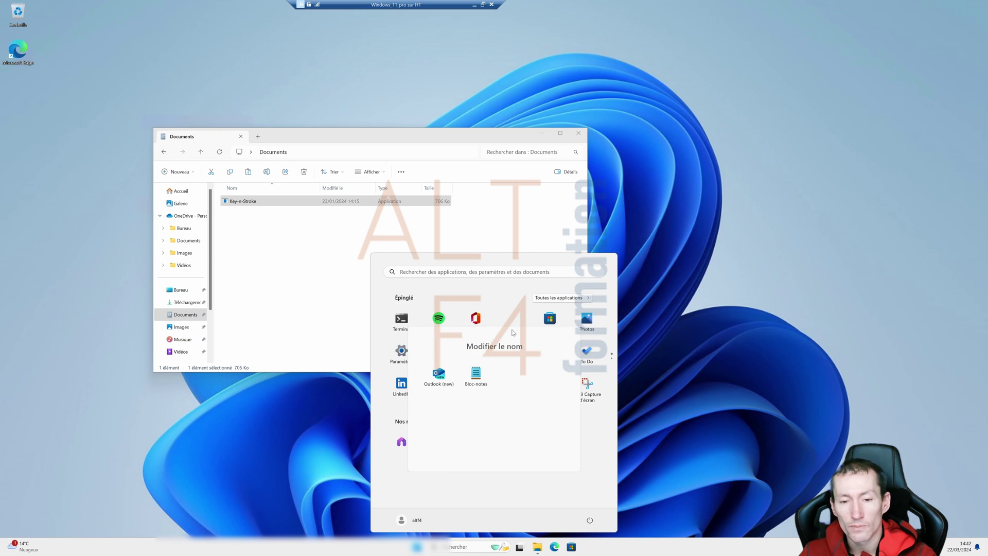
{"action": "left_click", "coordinate": [501, 346]}
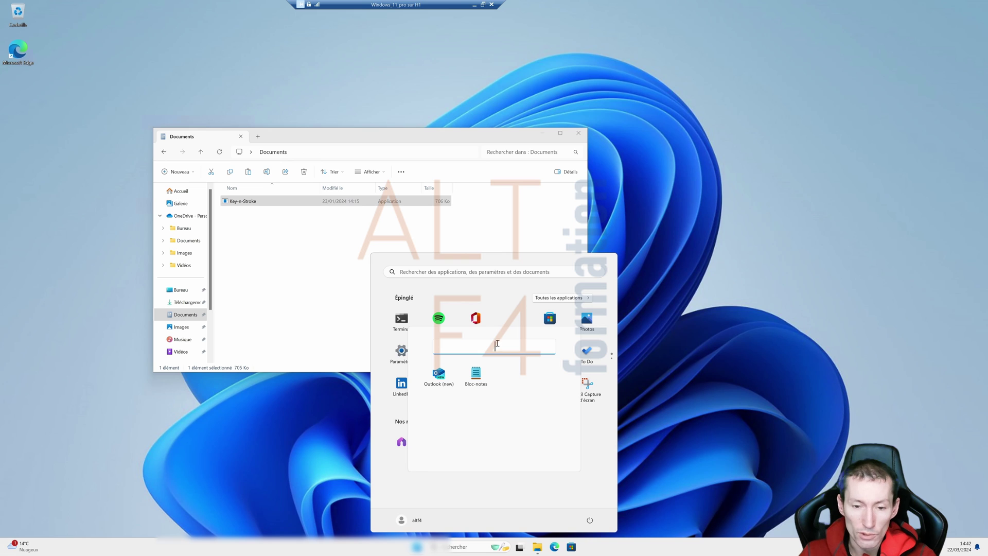
{"action": "type", "text": "Bure"}
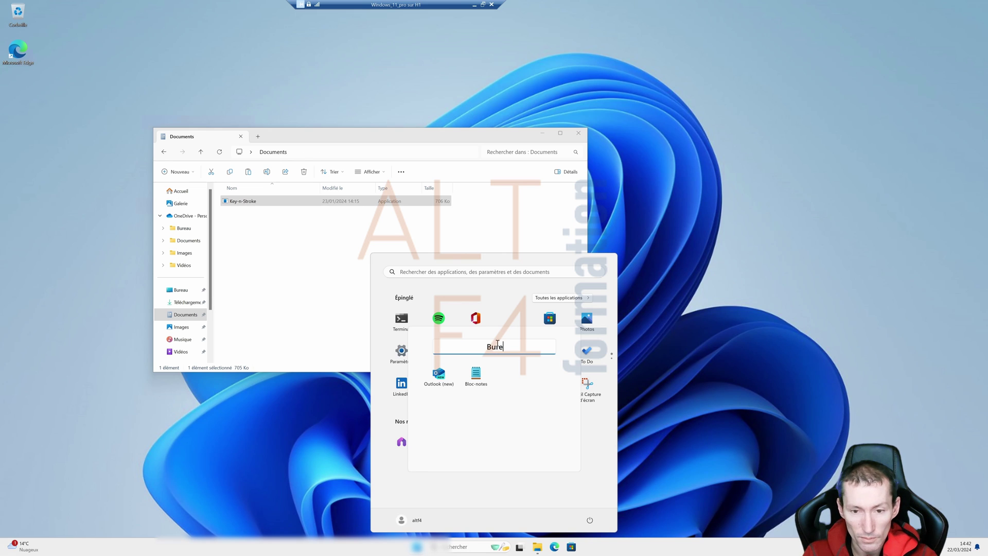
{"action": "type", "text": "autique"}
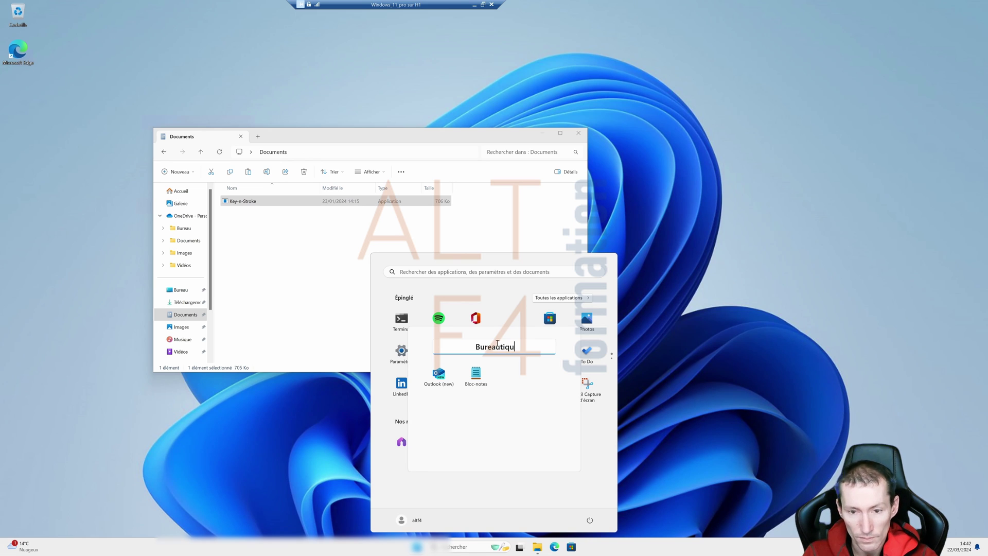
{"action": "left_click", "coordinate": [513, 488]}
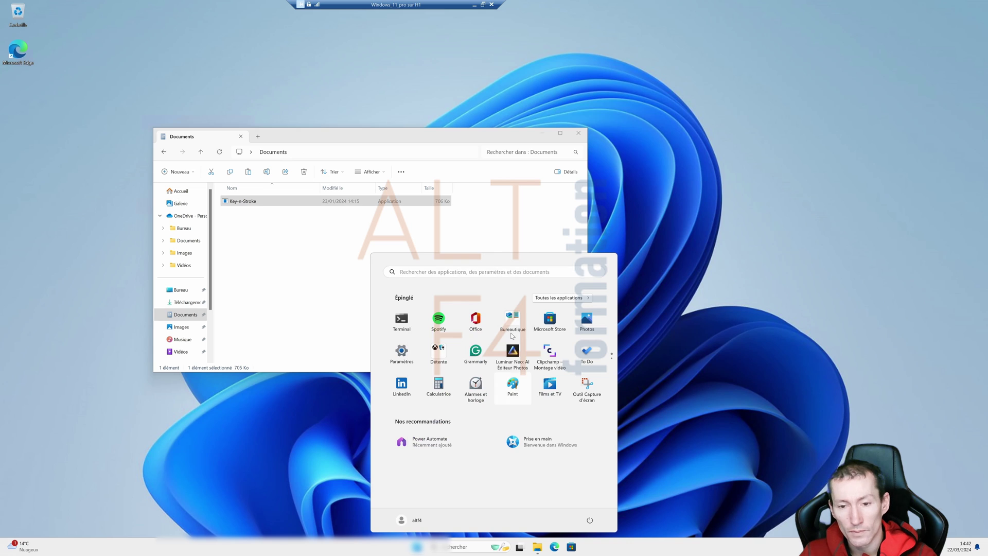
Add Grammarly to the Bureautique folder, and Clipchamp and Films et TV to the Détente folder
{"action": "left_click_drag", "start_coordinate": [473, 353], "coordinate": [512, 324]}
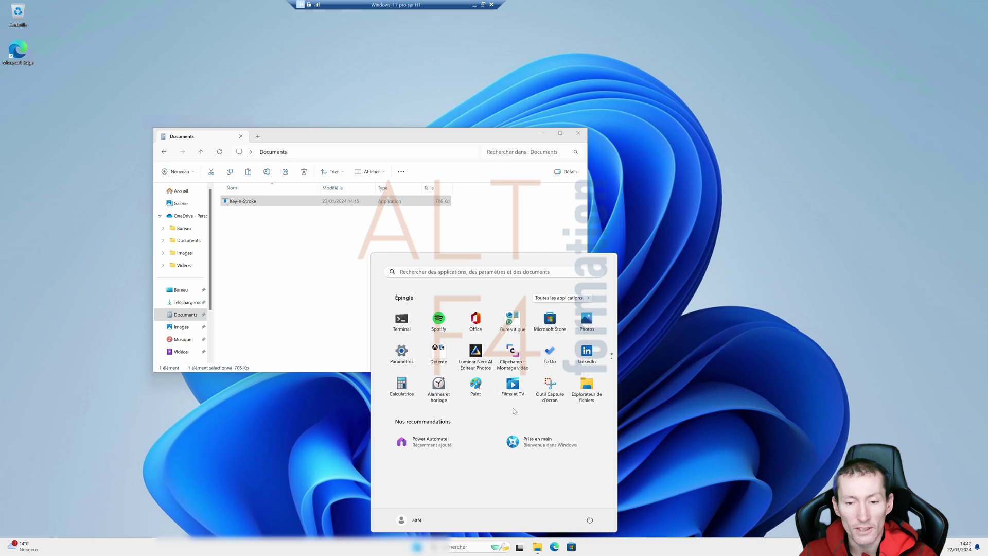
{"action": "left_click_drag", "start_coordinate": [515, 366], "coordinate": [442, 360]}
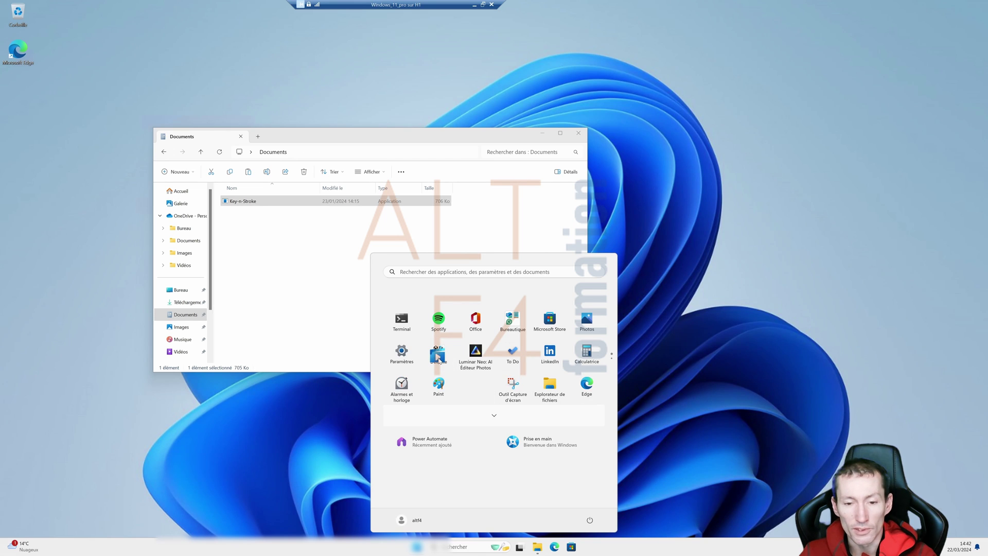
{"action": "left_click", "coordinate": [443, 357]}
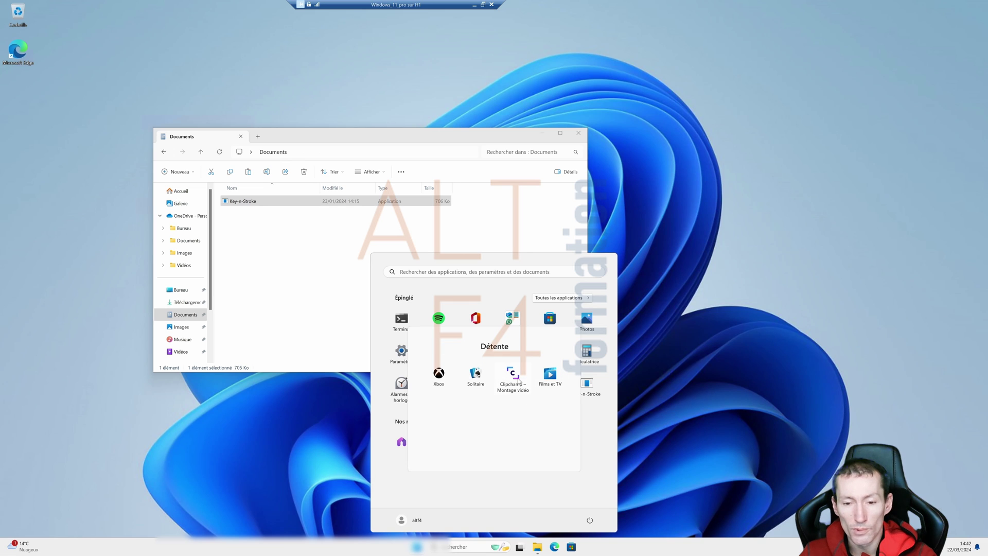
{"action": "mouse_move", "coordinate": [519, 380]}
{"action": "left_mouse_down"}
{"action": "mouse_move", "coordinate": [427, 373]}
{"action": "mouse_move", "coordinate": [514, 386]}
{"action": "mouse_move", "coordinate": [529, 372]}
{"action": "mouse_move", "coordinate": [517, 380]}
{"action": "left_mouse_up"}
{"action": "left_click", "coordinate": [607, 439]}
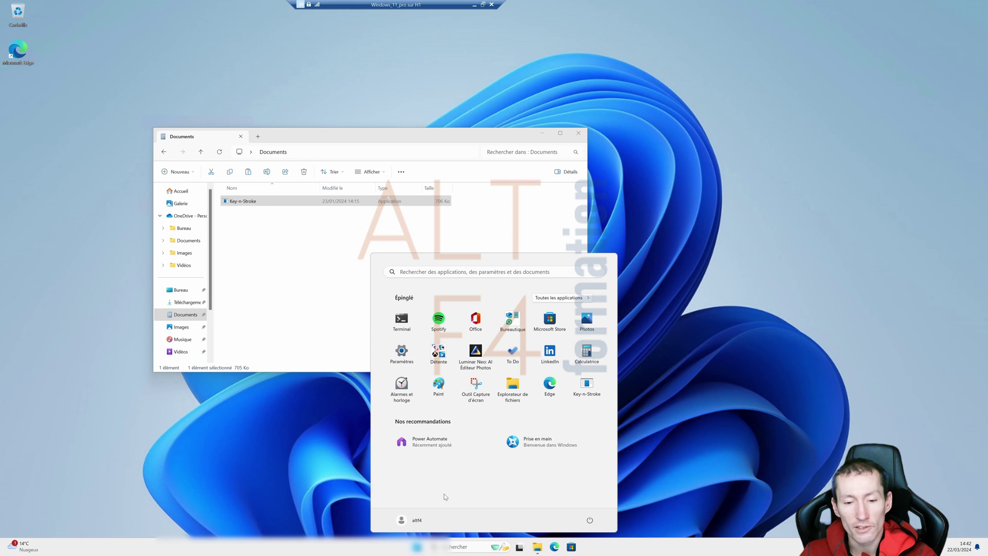
Pin Power Automate from the recommendations to the Start menu
{"action": "right_click", "coordinate": [428, 449]}
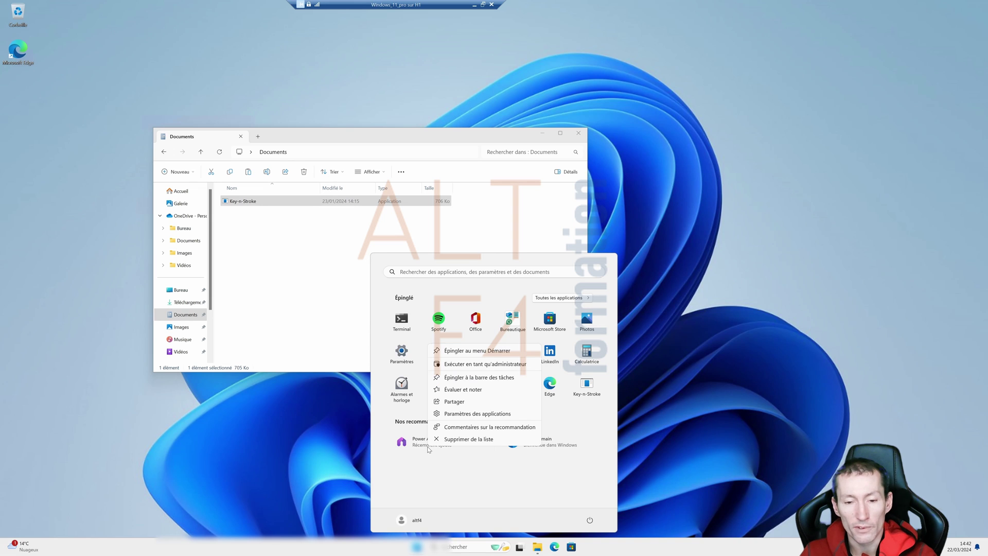
{"action": "left_click", "coordinate": [477, 351]}
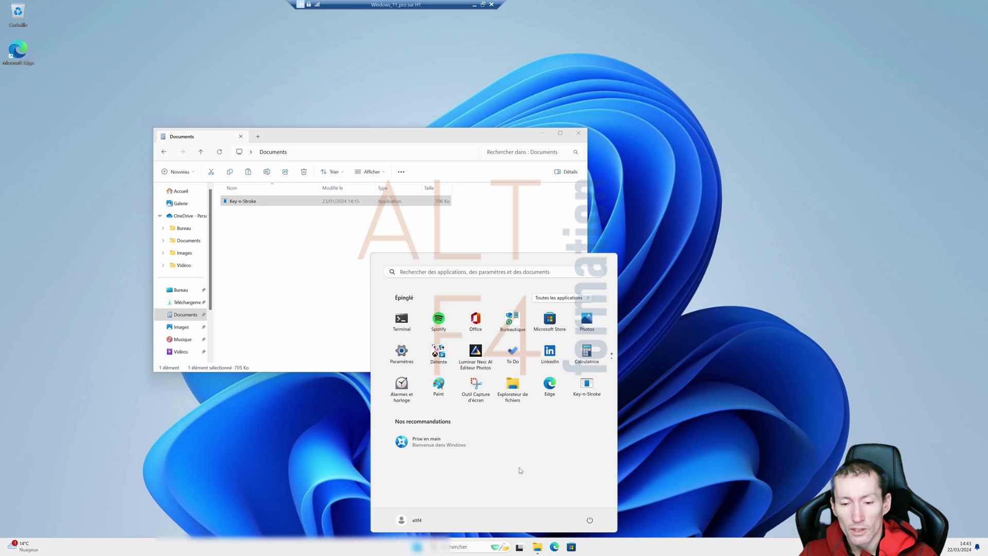
{"action": "right_click", "coordinate": [526, 515]}
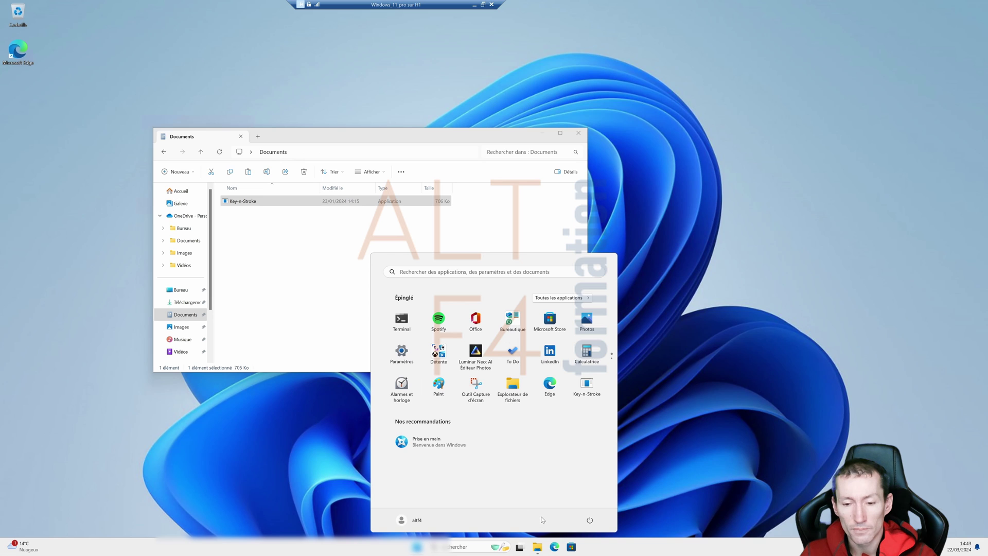
Open the Start personalisation settings, move the window beside the Documents window and enlarge it to show the options
{"action": "left_click", "coordinate": [542, 519]}
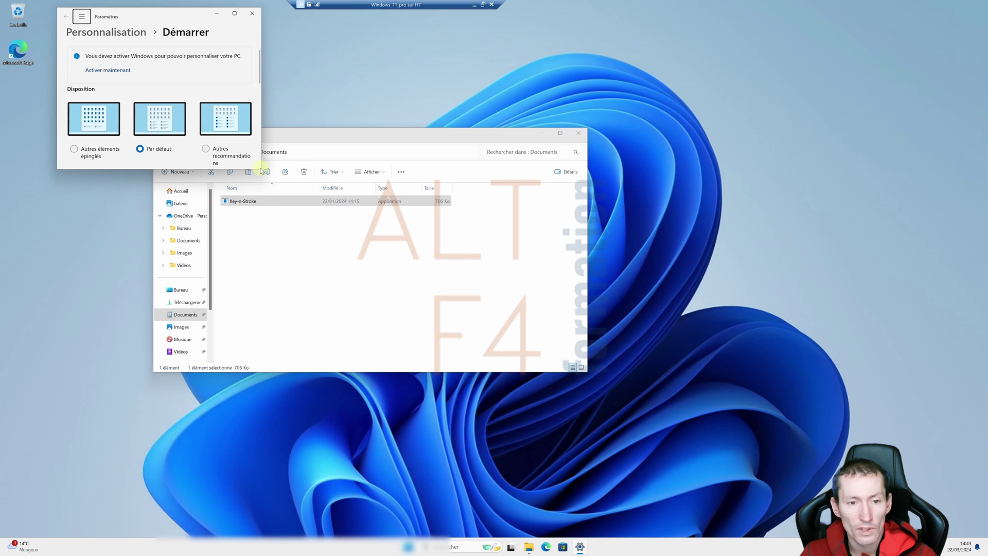
{"action": "left_click_drag", "start_coordinate": [179, 19], "coordinate": [715, 141]}
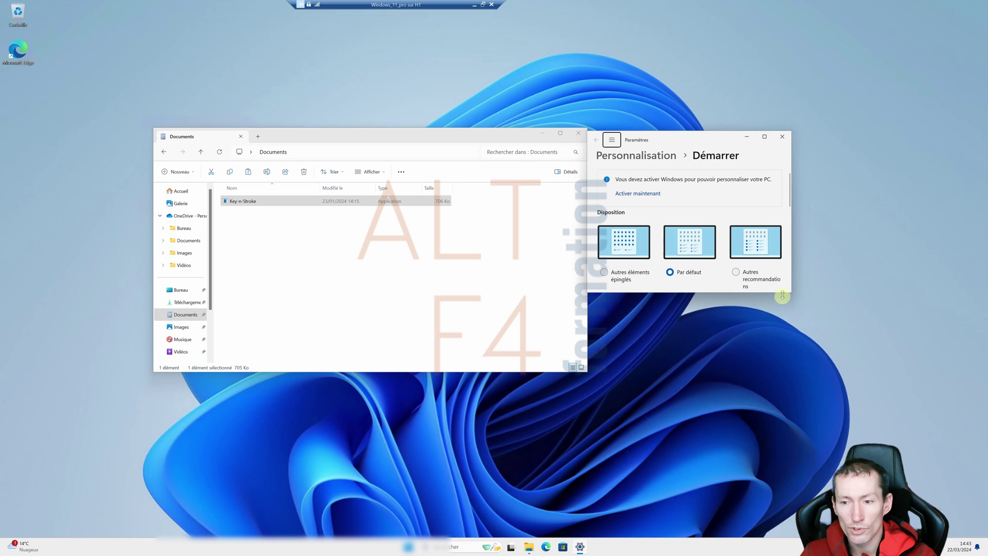
{"action": "left_click_drag", "start_coordinate": [783, 295], "coordinate": [896, 397]}
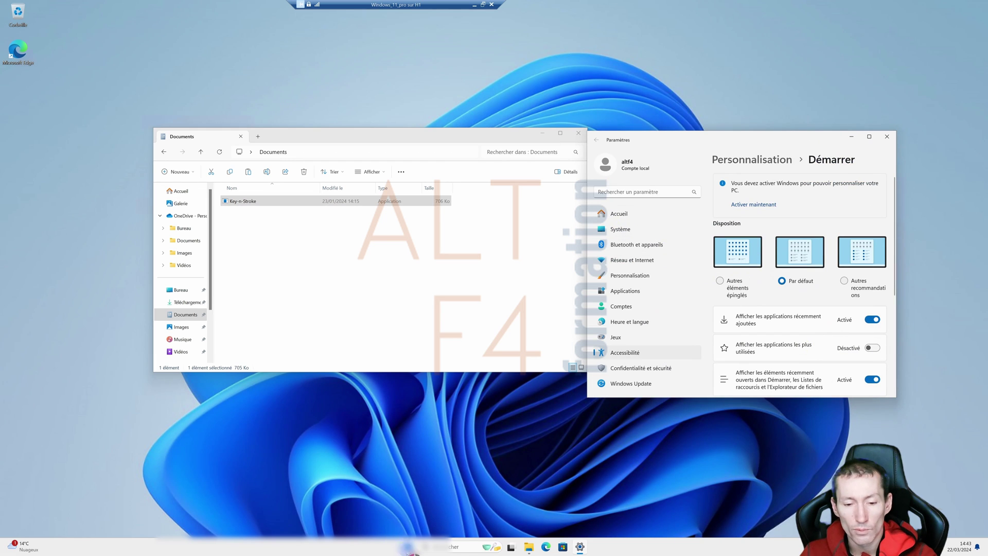
Try the Start layouts "Autres éléments épinglés" and "Autres recommandations", checking the Start menu with each one
{"action": "left_click", "coordinate": [409, 548]}
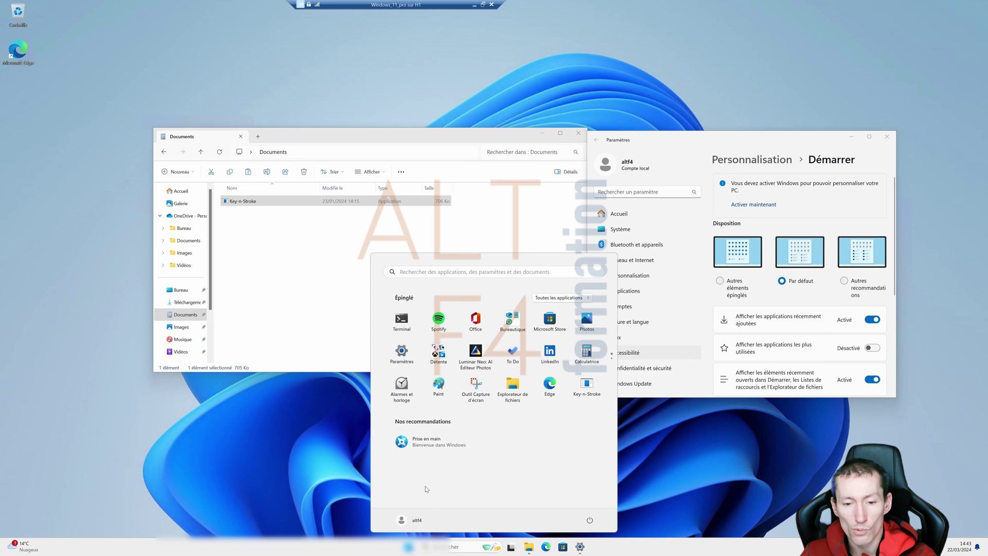
{"action": "left_click", "coordinate": [719, 280]}
{"action": "left_click", "coordinate": [408, 547]}
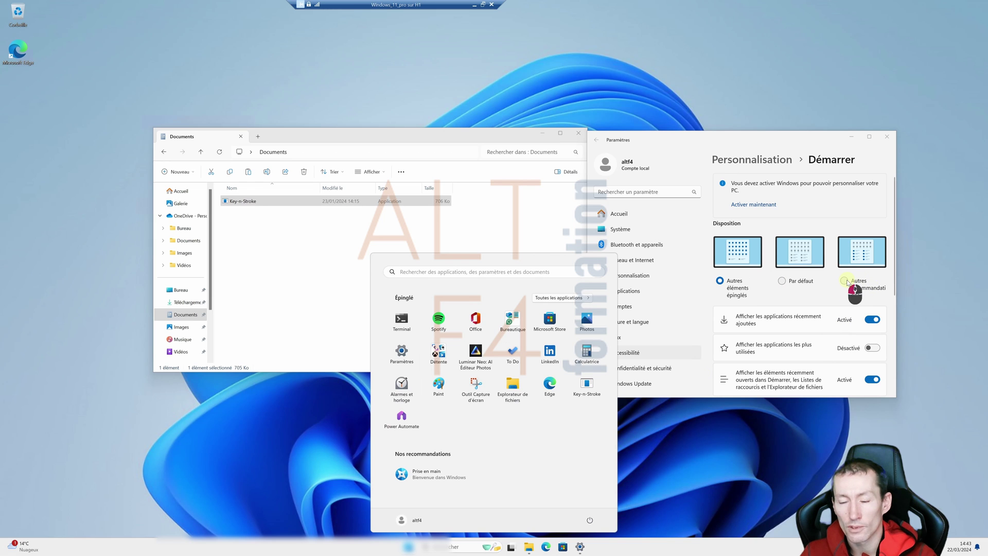
{"action": "left_click", "coordinate": [864, 288]}
{"action": "left_click", "coordinate": [408, 547]}
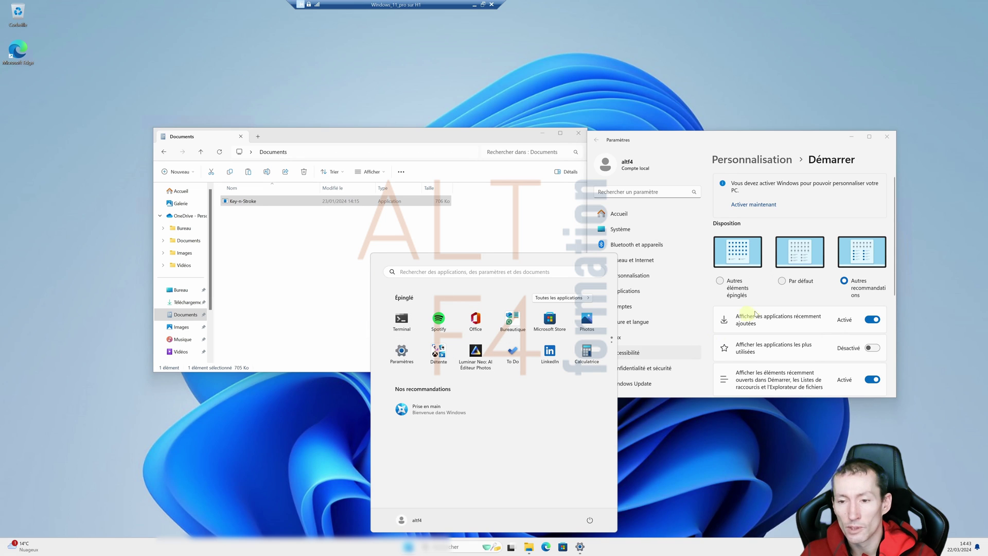
Set the Start layout to "Autres éléments épinglés" and check it in the Start menu
{"action": "left_click", "coordinate": [720, 281]}
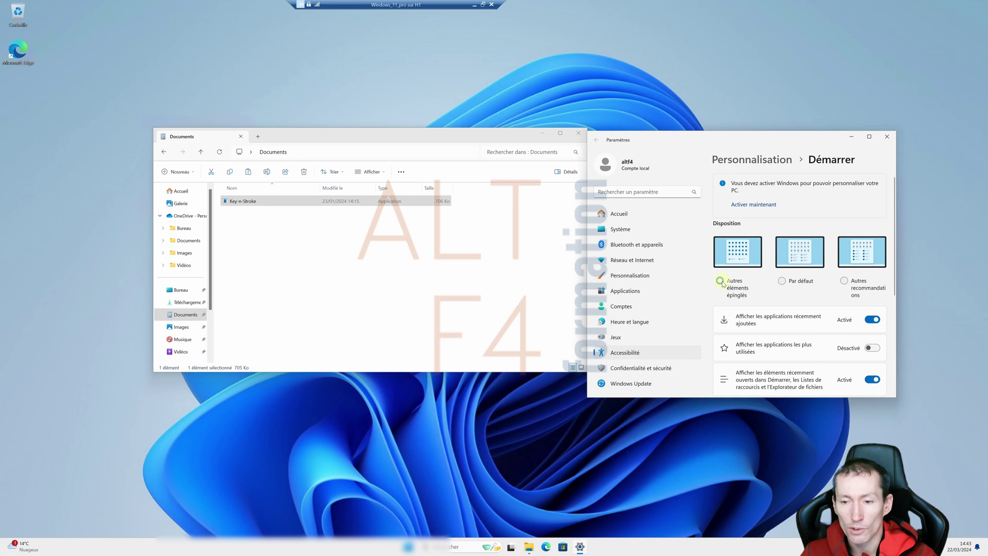
{"action": "left_click", "coordinate": [720, 281]}
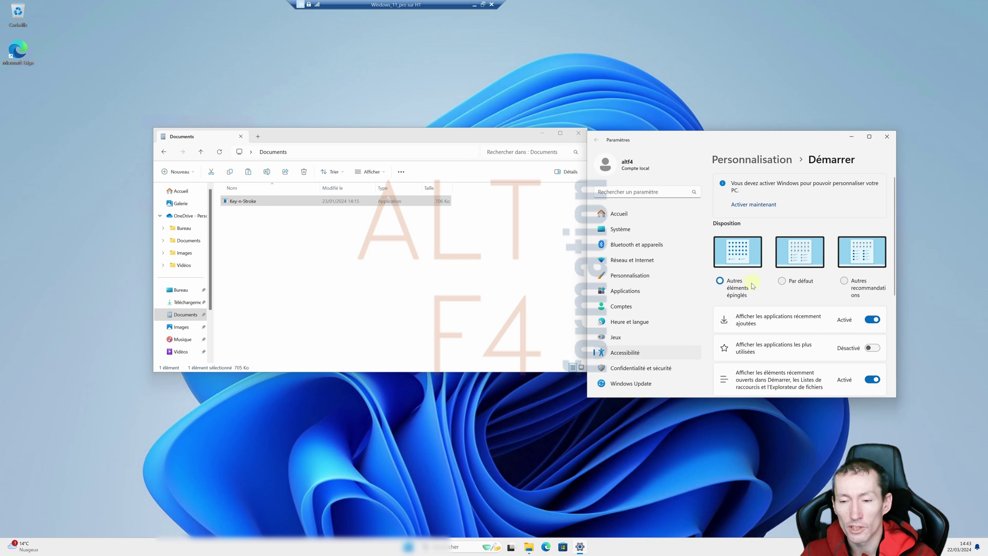
{"action": "left_click", "coordinate": [418, 547]}
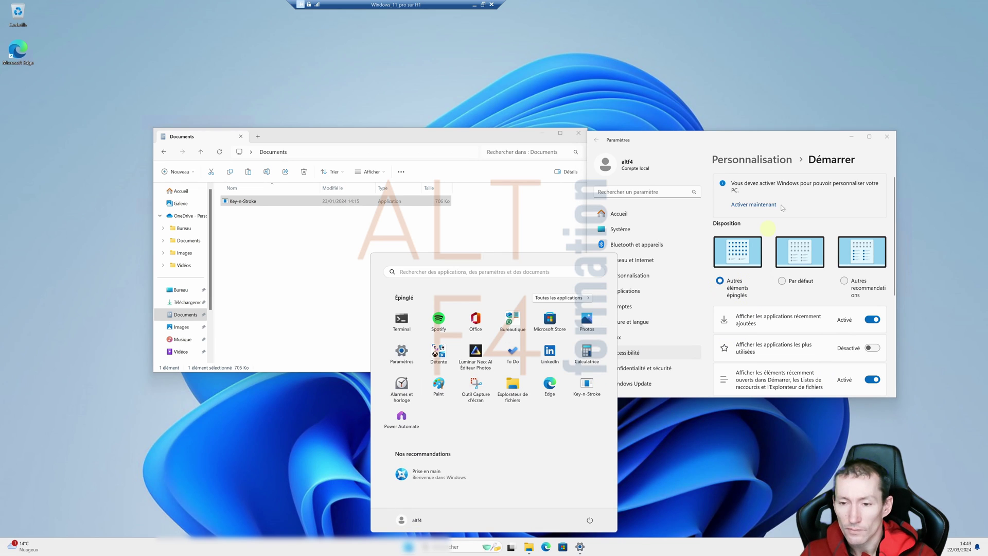
Make the settings window taller, open the Start "Dossiers" settings and look at the area beside the power button in the Start menu
{"action": "left_click_drag", "start_coordinate": [796, 141], "coordinate": [788, 80]}
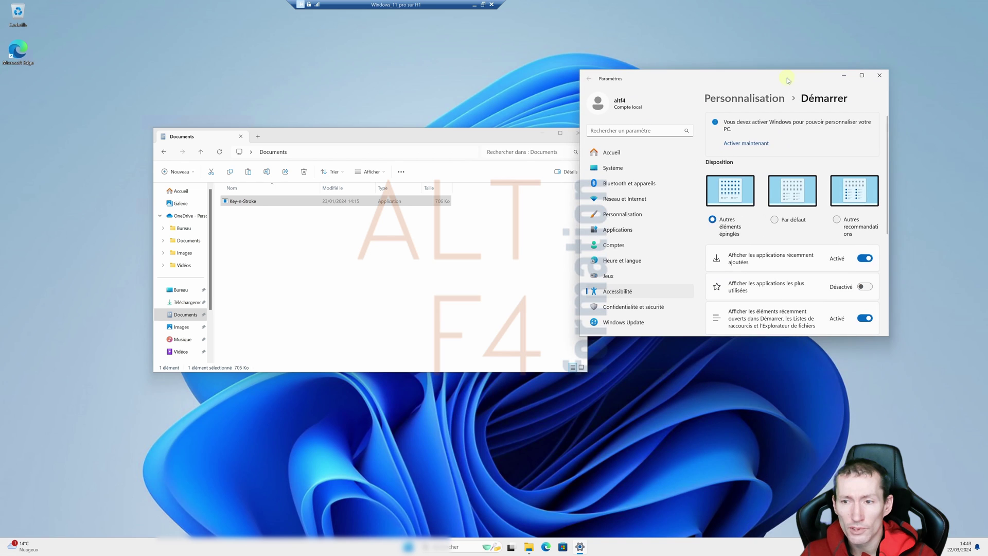
{"action": "left_click_drag", "start_coordinate": [754, 337], "coordinate": [761, 460]}
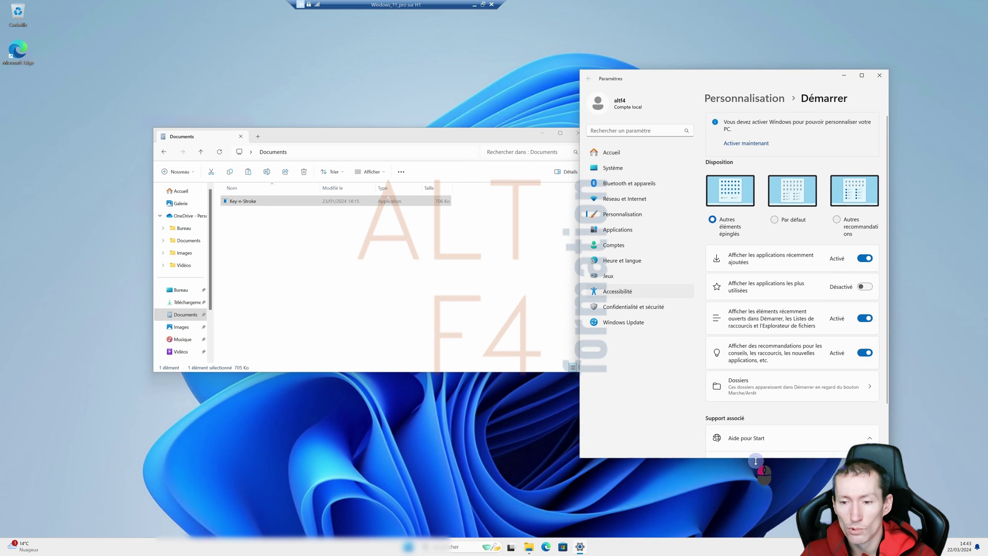
{"action": "left_click", "coordinate": [745, 389]}
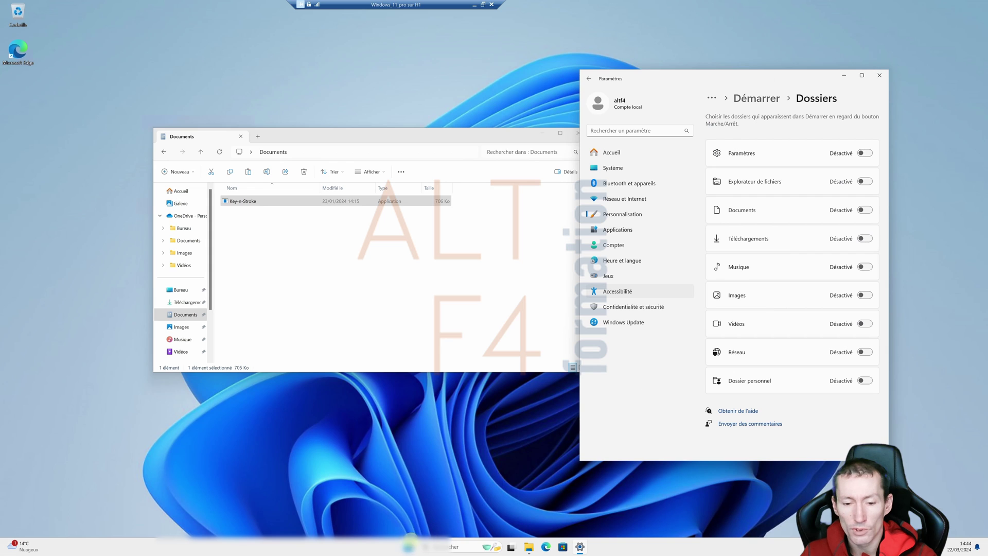
{"action": "left_click", "coordinate": [408, 546]}
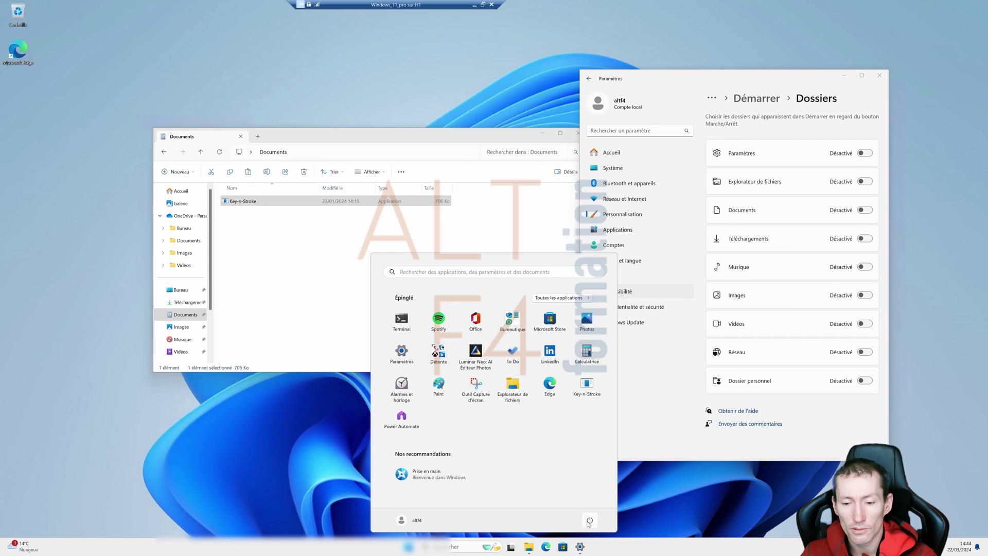
Enable Téléchargements, Paramètres, Explorateur de fichiers and Documents as Start folders and check them in the Start menu
{"action": "left_click", "coordinate": [865, 238]}
{"action": "left_click", "coordinate": [865, 153]}
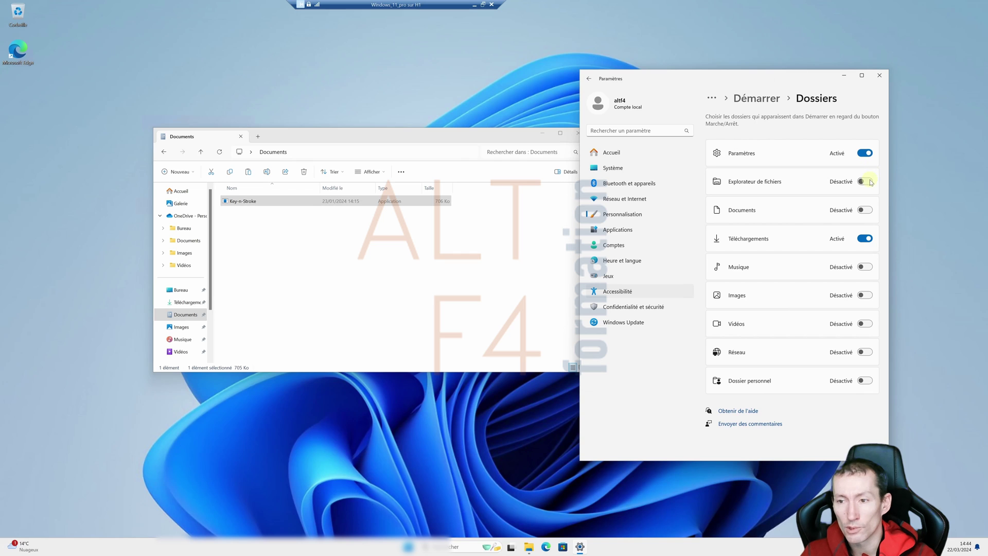
{"action": "left_click", "coordinate": [864, 181]}
{"action": "left_click", "coordinate": [865, 210]}
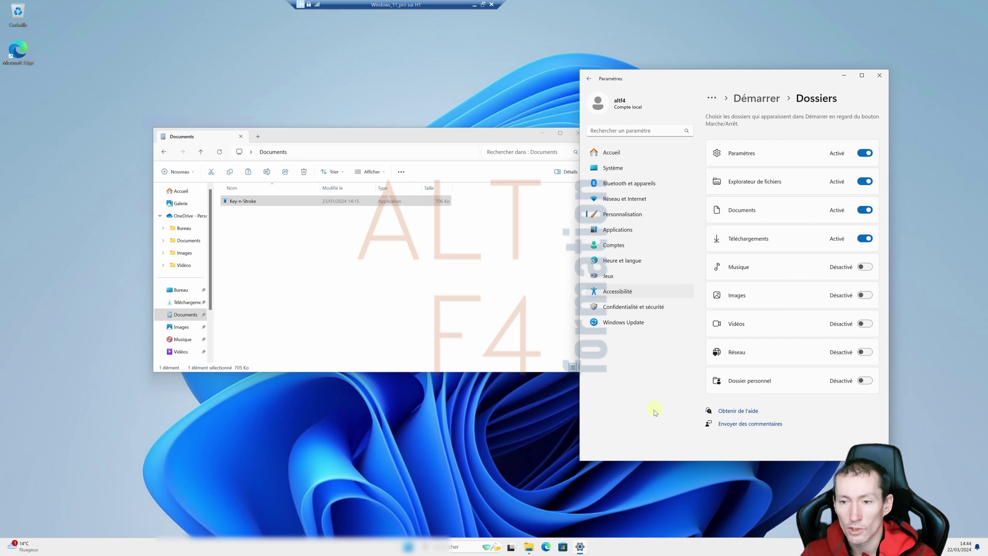
{"action": "left_click", "coordinate": [409, 547]}
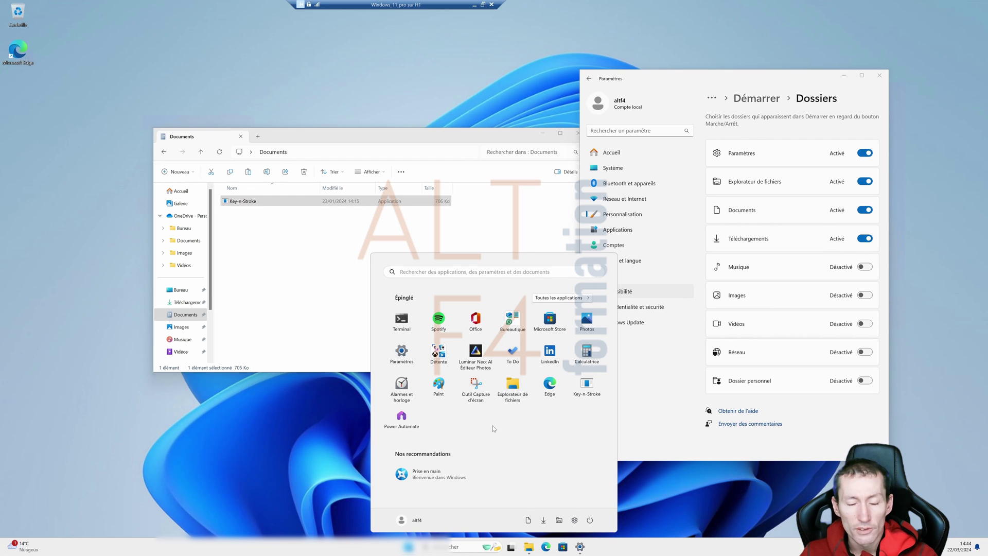
Unpin Outil Capture d'écran from the Start menu
{"action": "right_click", "coordinate": [473, 394]}
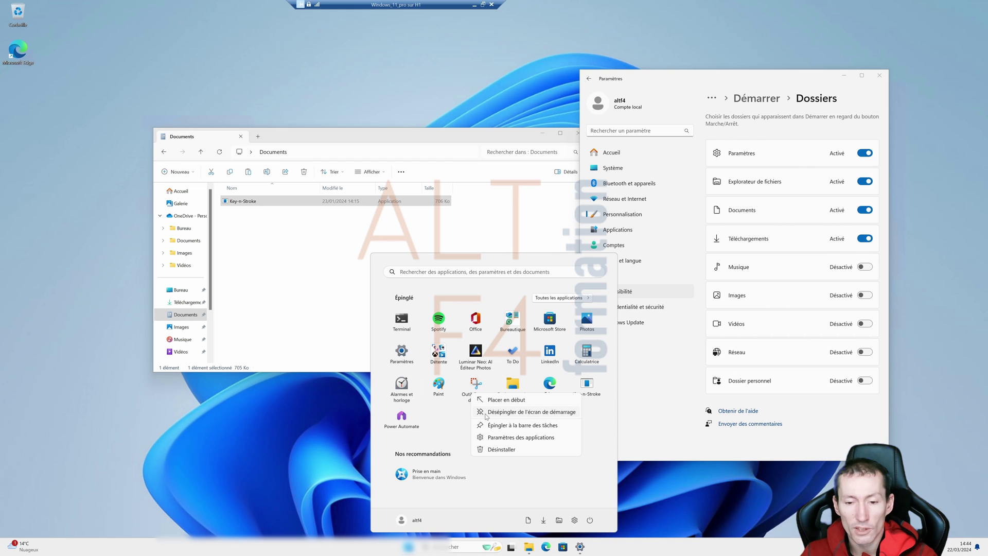
{"action": "left_click", "coordinate": [487, 414]}
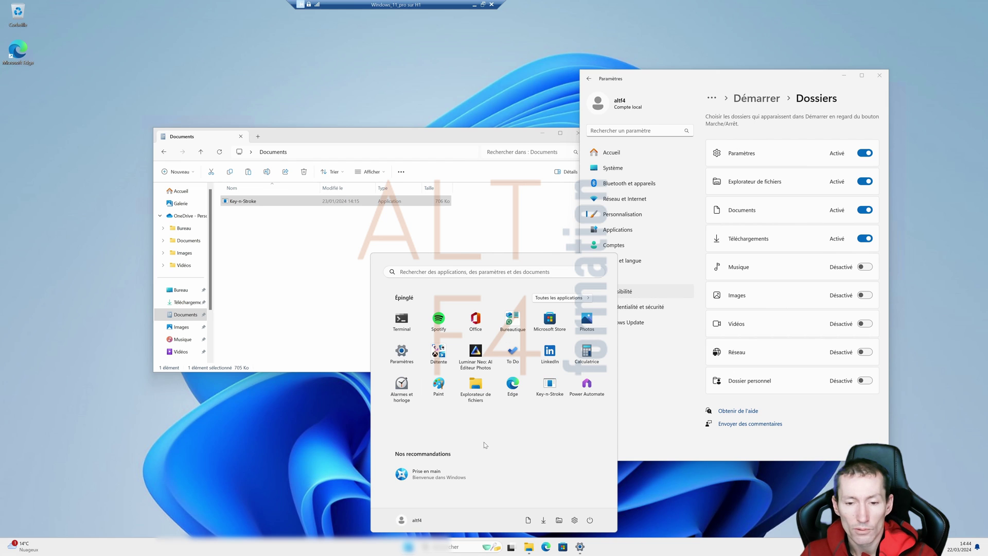
Dissolve the Bureautique folder by moving Bloc-notes and Grammarly out of it into the pinned apps
{"action": "left_click", "coordinate": [510, 325]}
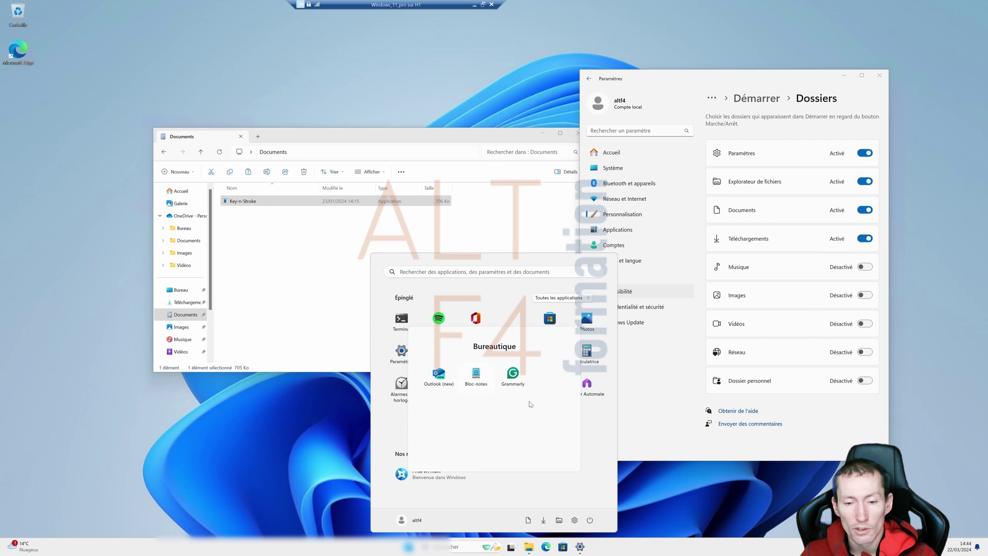
{"action": "left_click_drag", "start_coordinate": [476, 375], "coordinate": [595, 453]}
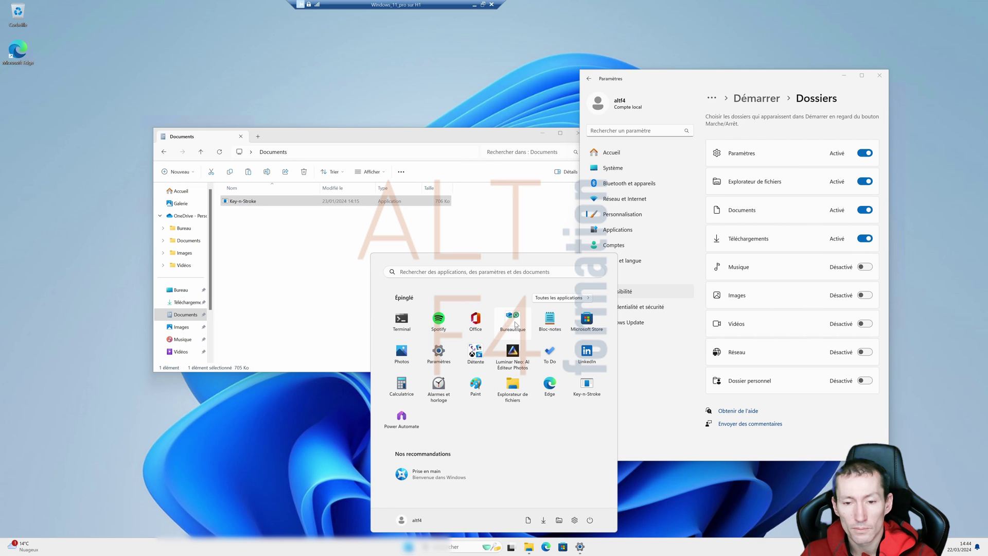
{"action": "left_click", "coordinate": [512, 319]}
{"action": "left_click_drag", "start_coordinate": [476, 374], "coordinate": [593, 456]}
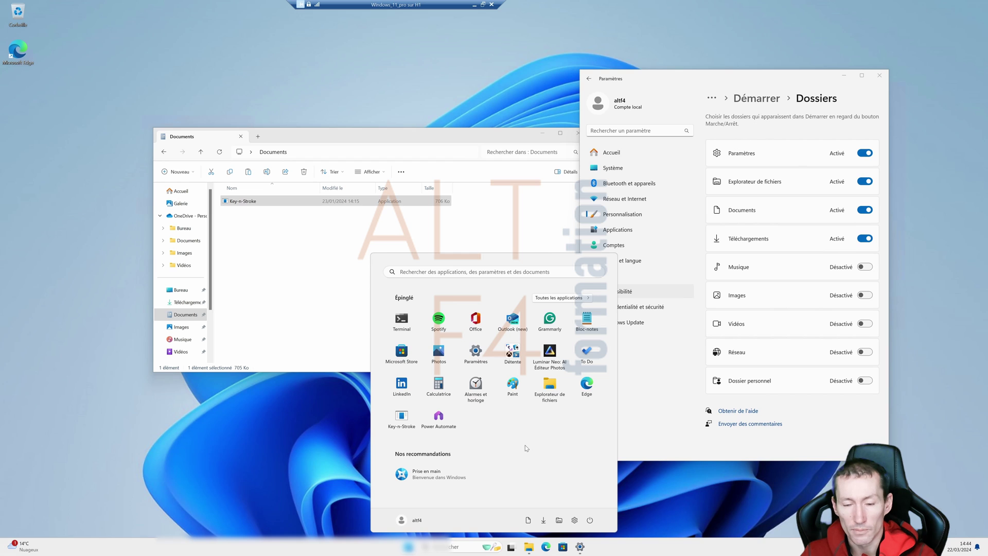